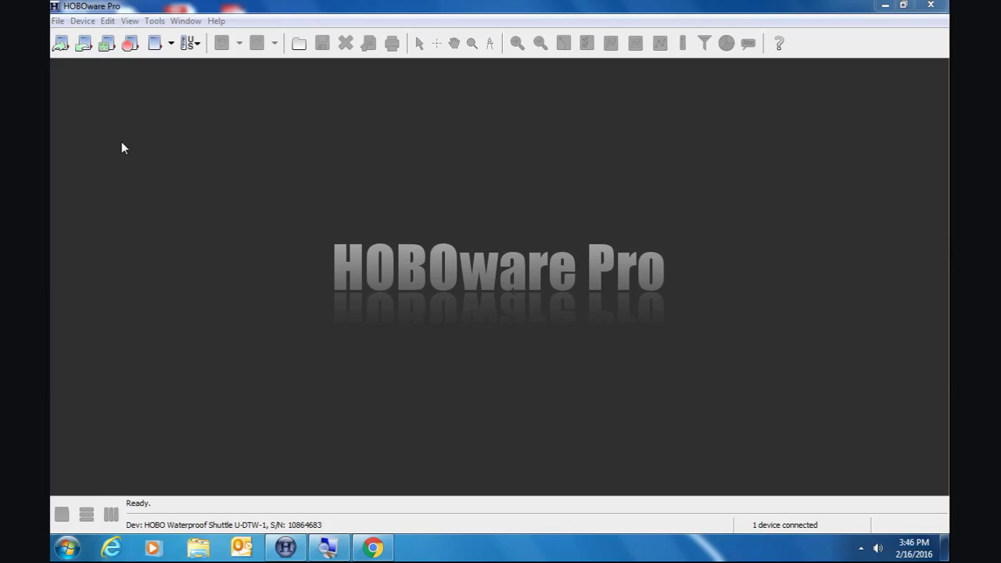
Open the Waterproof Shuttle Management dialog from the Device menu
left_click(83, 21)
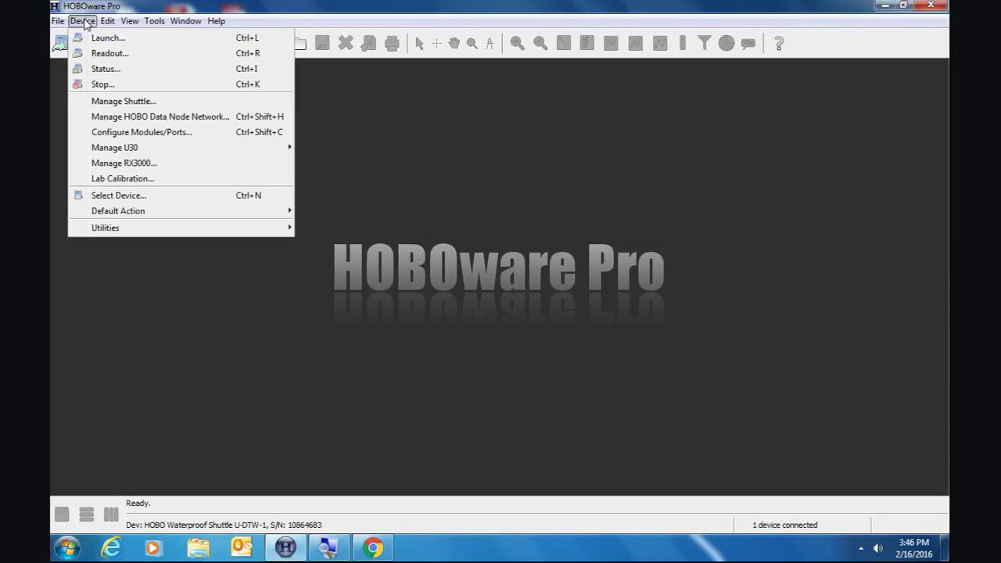
left_click(103, 102)
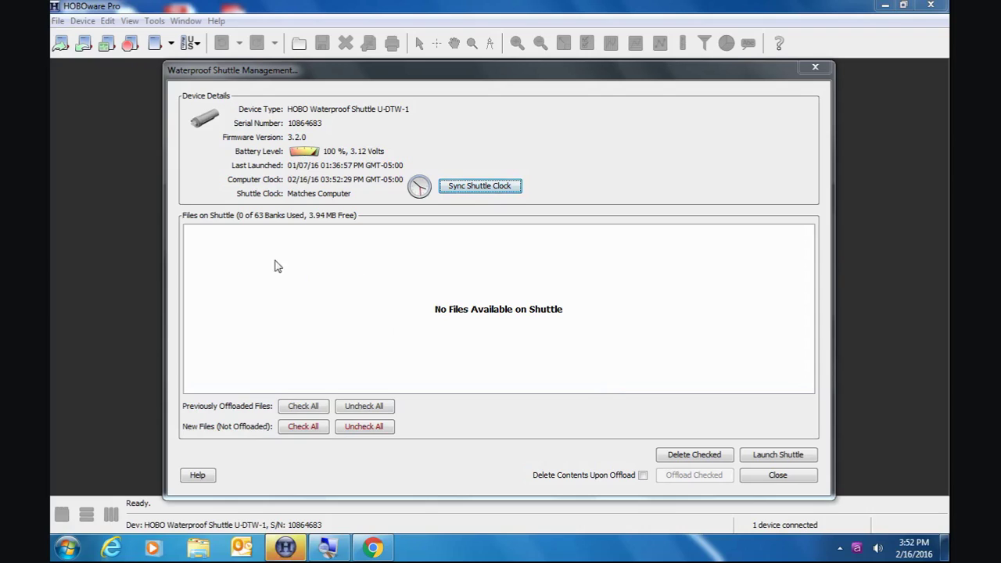
Sync the shuttle's clock to the computer's time
left_click(302, 412)
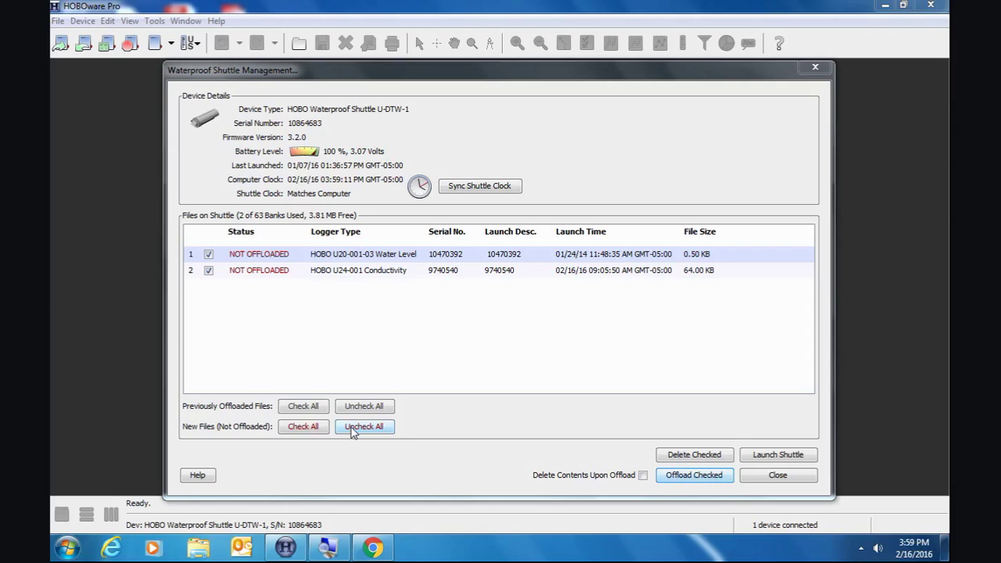
Uncheck both the water level and conductivity files in the shuttle file list
left_click(351, 427)
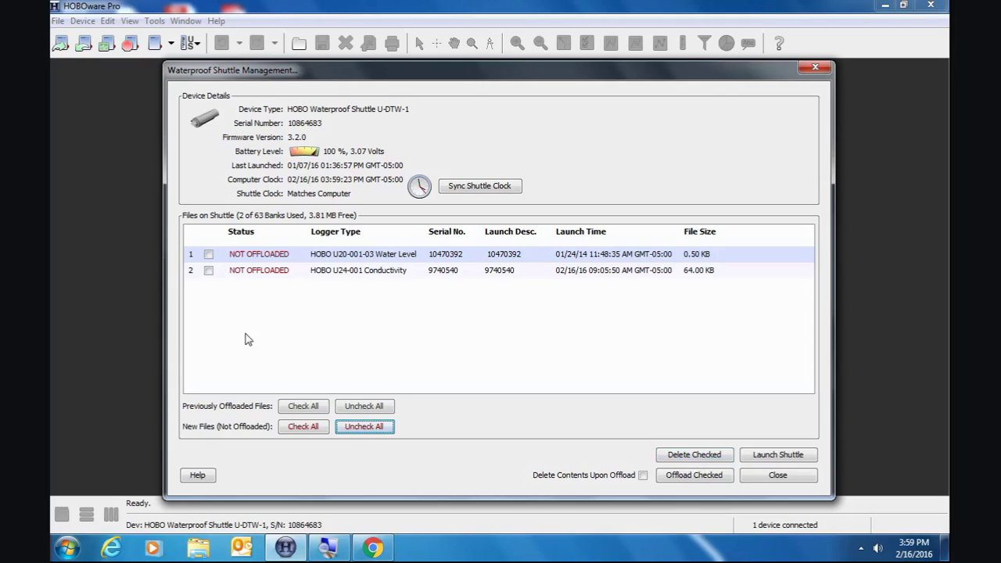
left_click(297, 427)
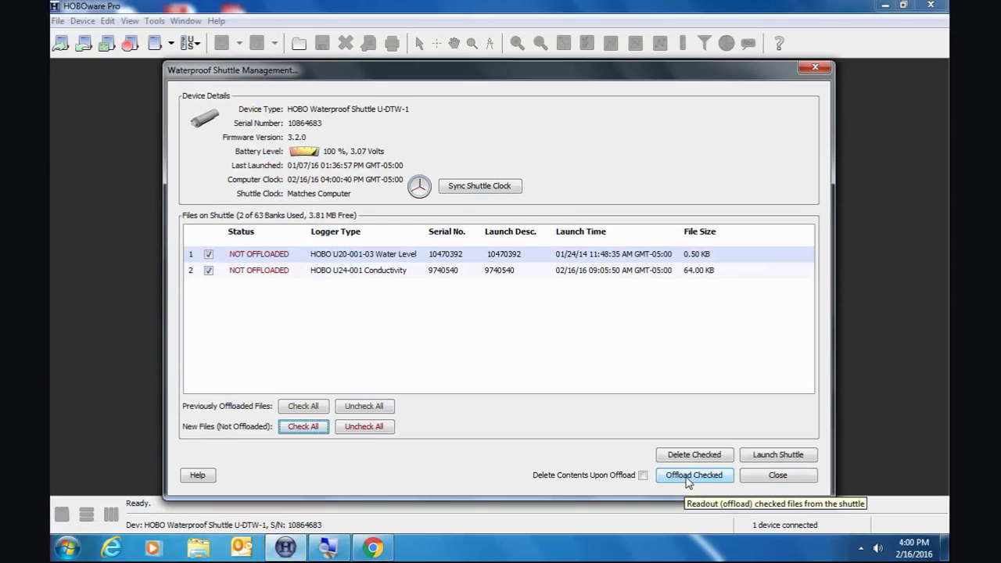
Offload the checked files as 10470392.hobo and 9740540.hobo and select the first file name
left_click(688, 479)
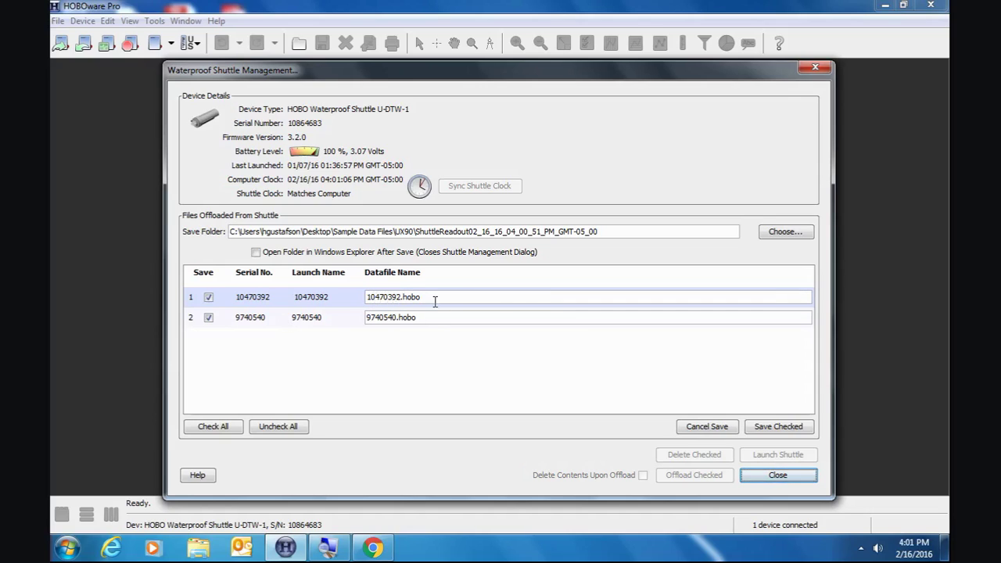
left_click(435, 300)
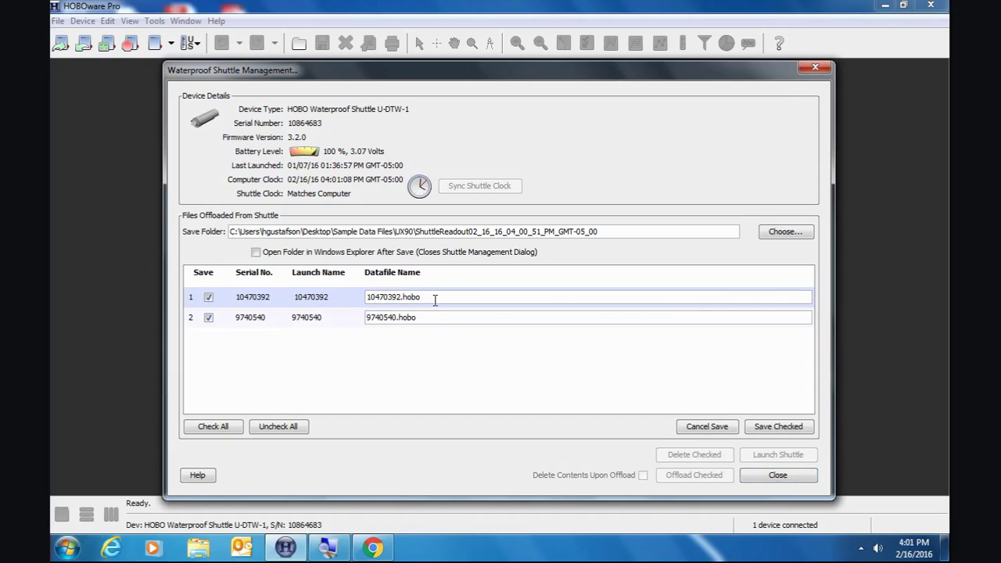
key("Left")
key("Left")
key("Left")
key("Left")
key("Left")
Choose the Desktop as the Shuttle Files Location for saving
left_click(773, 233)
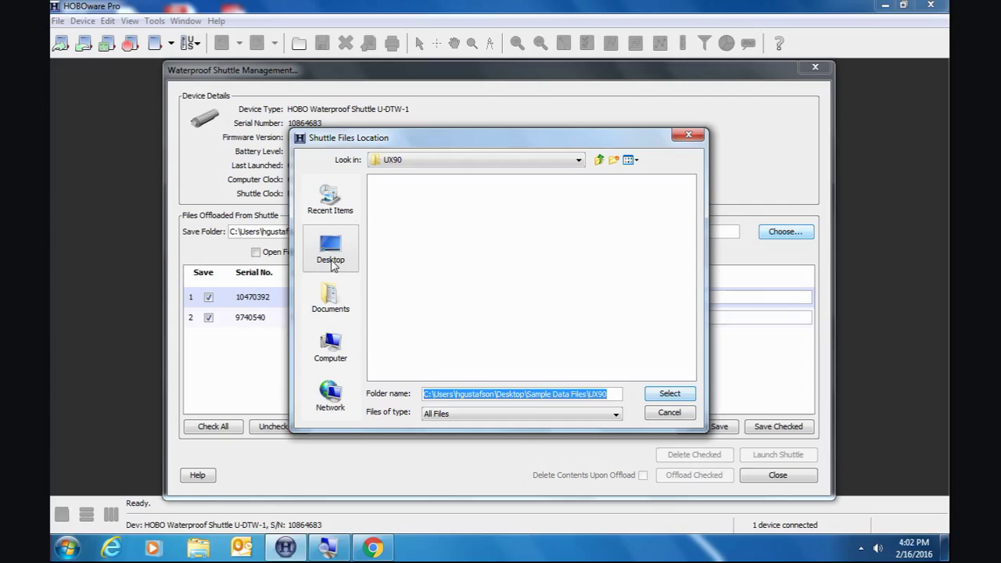
left_click(327, 256)
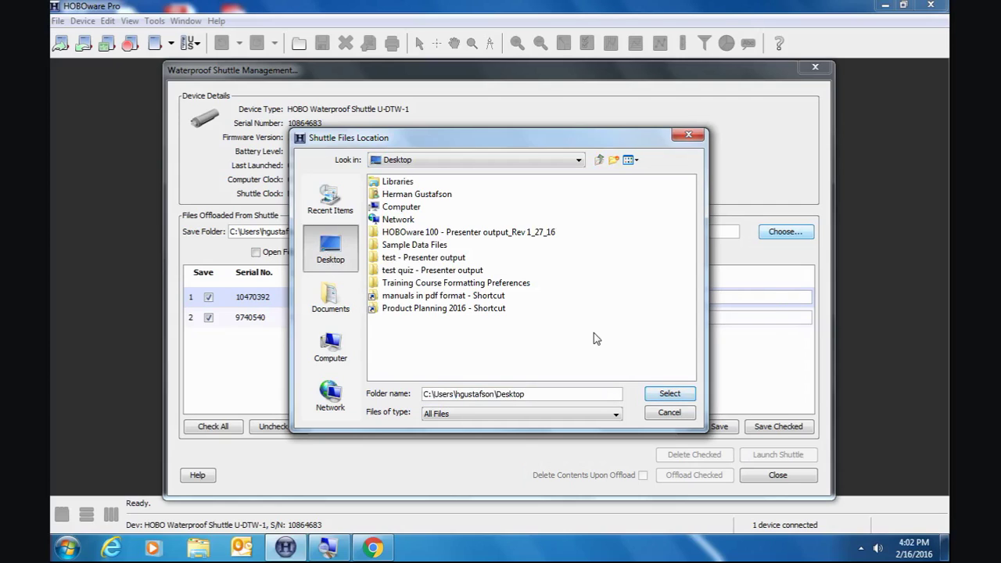
left_click(667, 395)
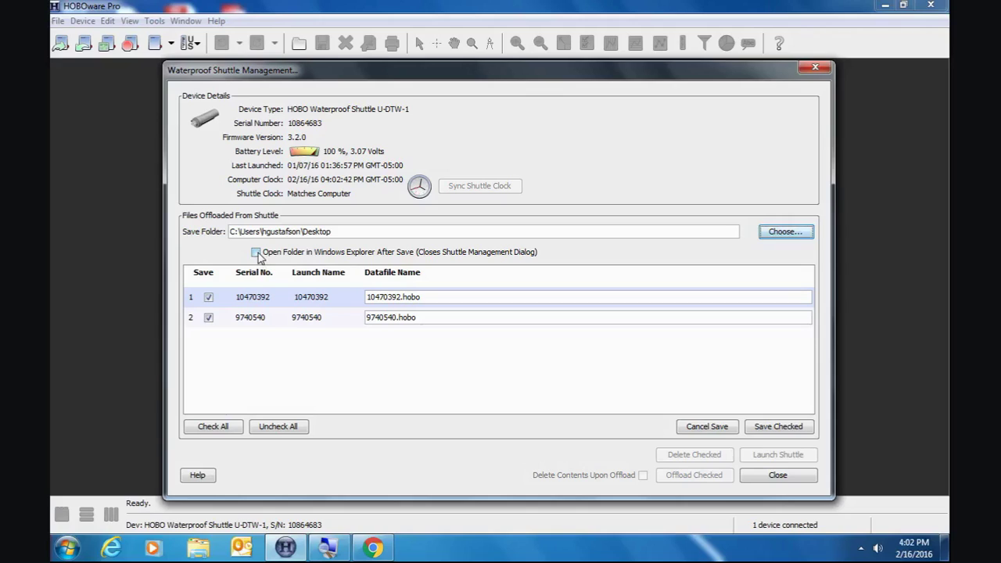
left_click(258, 255)
left_click(257, 253)
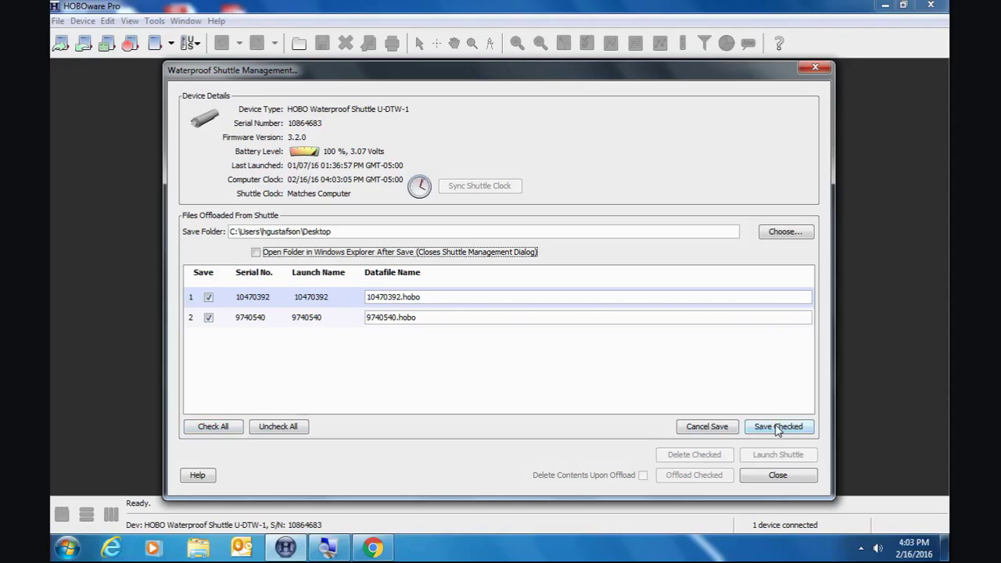
Save the checked water level and conductivity files to the Desktop
left_click(778, 427)
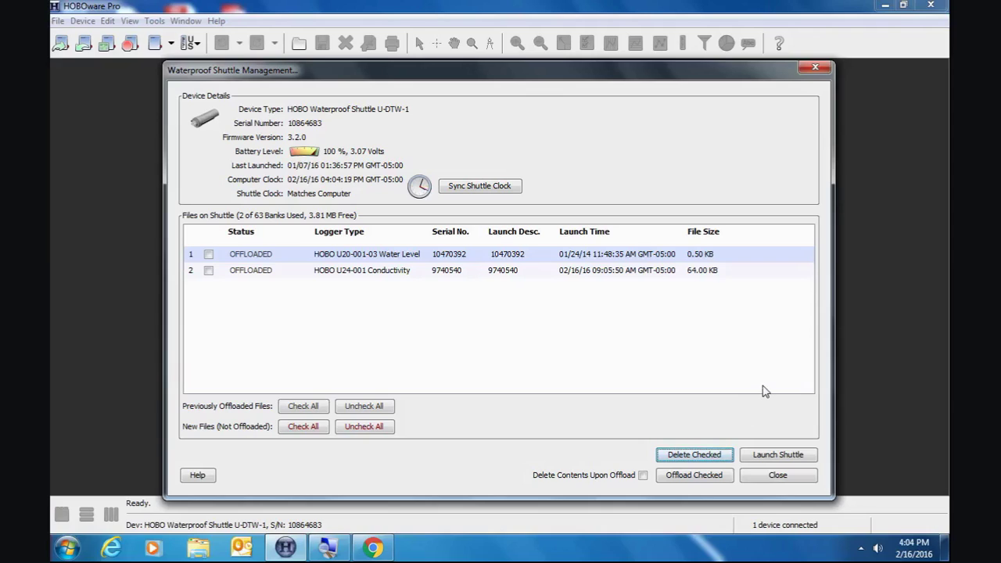
Relaunch the shuttle, confirming that its stored files are erased
left_click(763, 457)
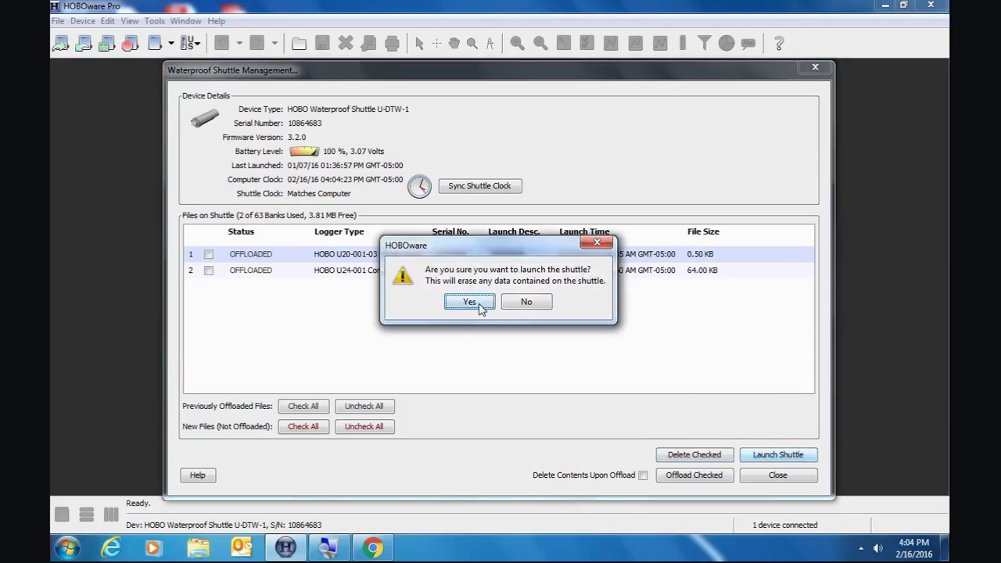
left_click(481, 304)
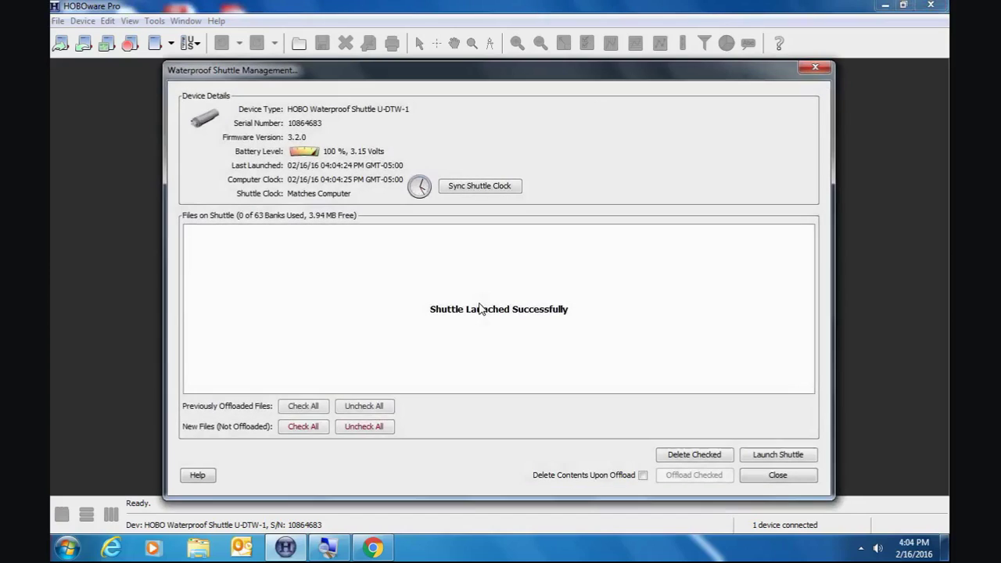